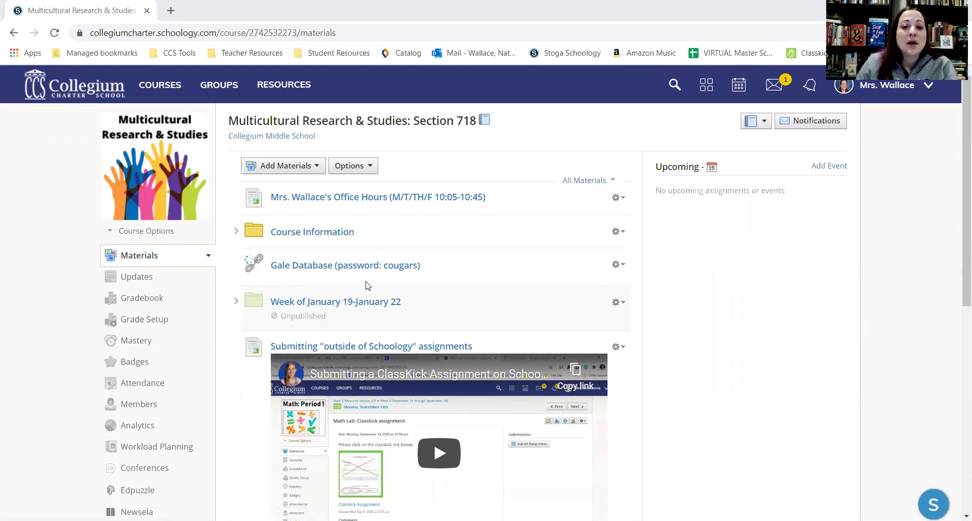
Open the Gale Database link from the course materials and sign in with the database password
click(399, 272)
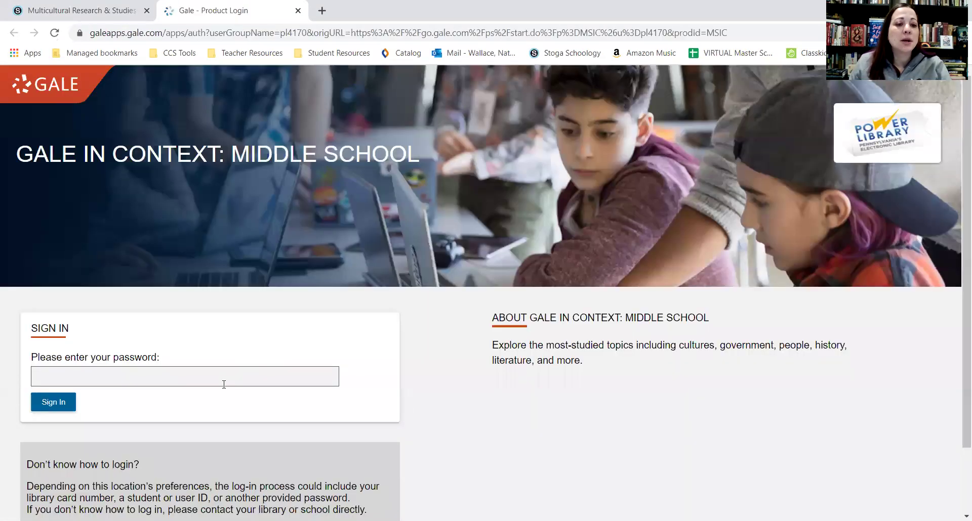
click(223, 379)
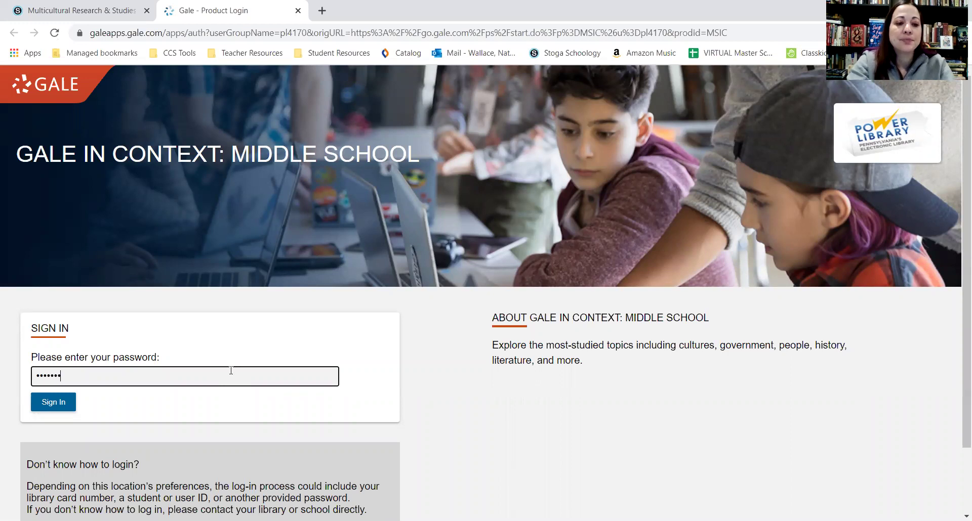
click(53, 408)
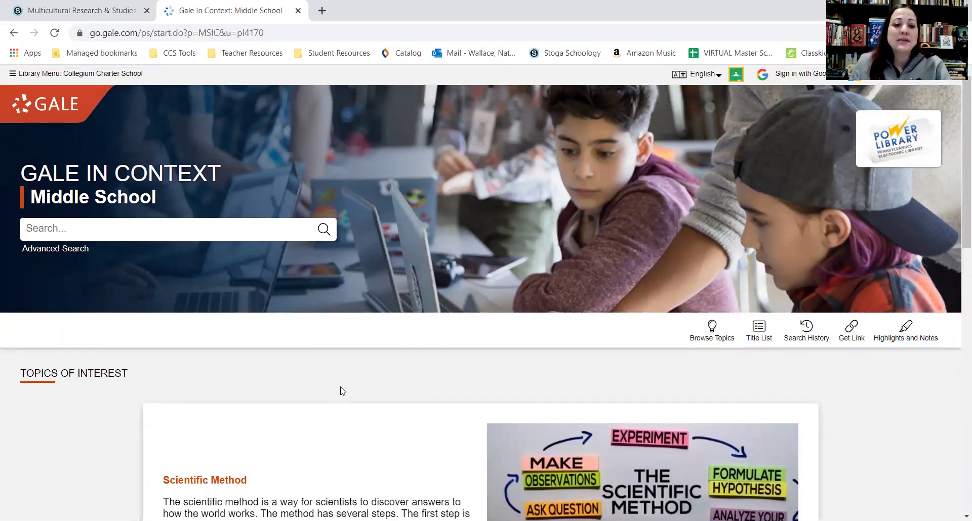
Look over the Gale In Context: Middle School home page, including Topics of Interest, Browse Topics and Educator Resources
scroll(341, 381, down, 1)
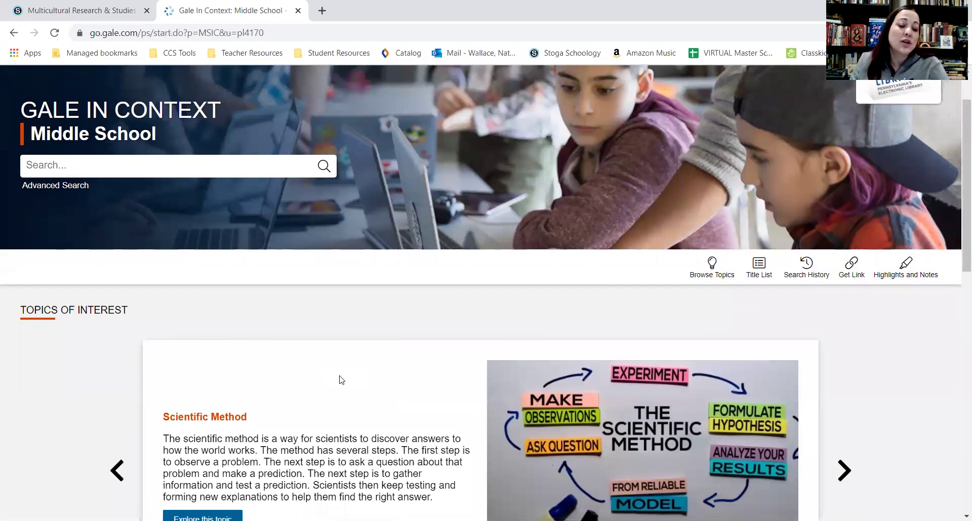
scroll(339, 377, down, 2)
scroll(339, 374, up, 3)
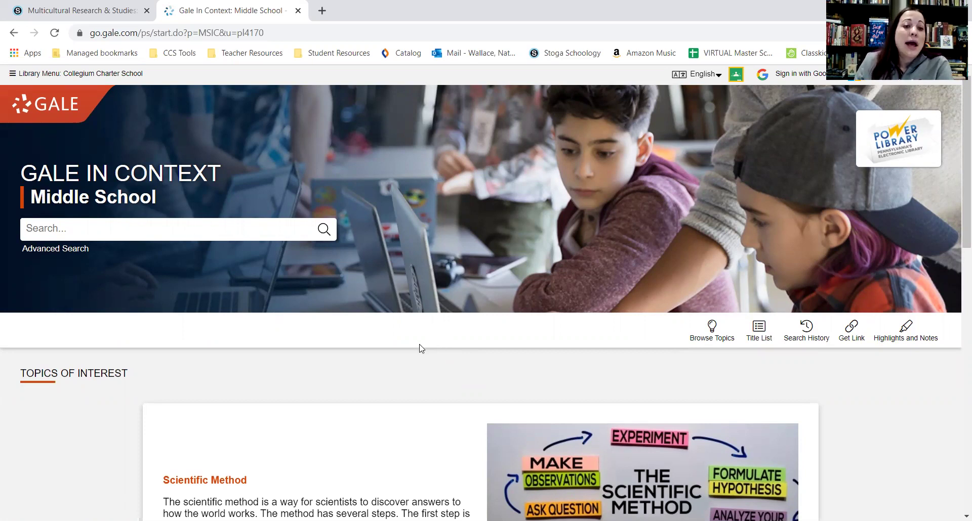
scroll(335, 280, down, 10)
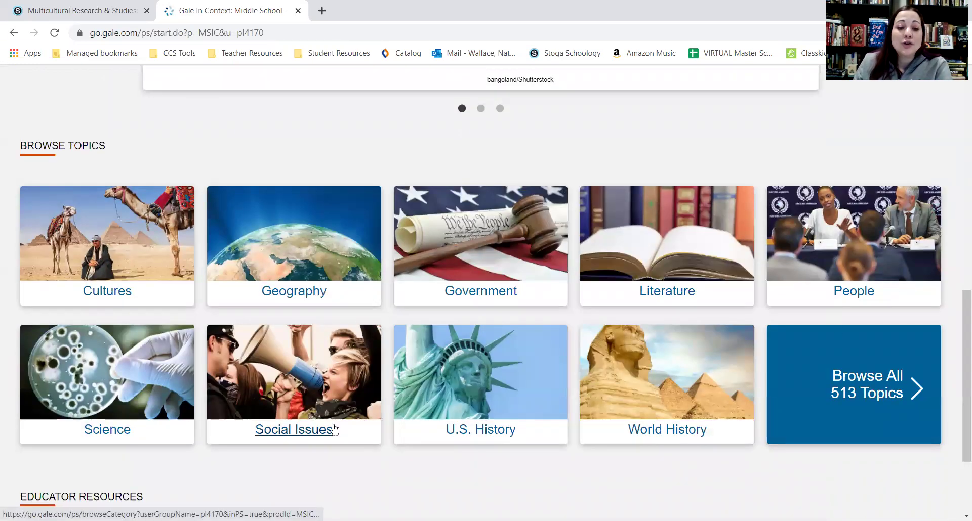
scroll(336, 423, down, 3)
scroll(338, 424, up, 2)
scroll(338, 424, down, 2)
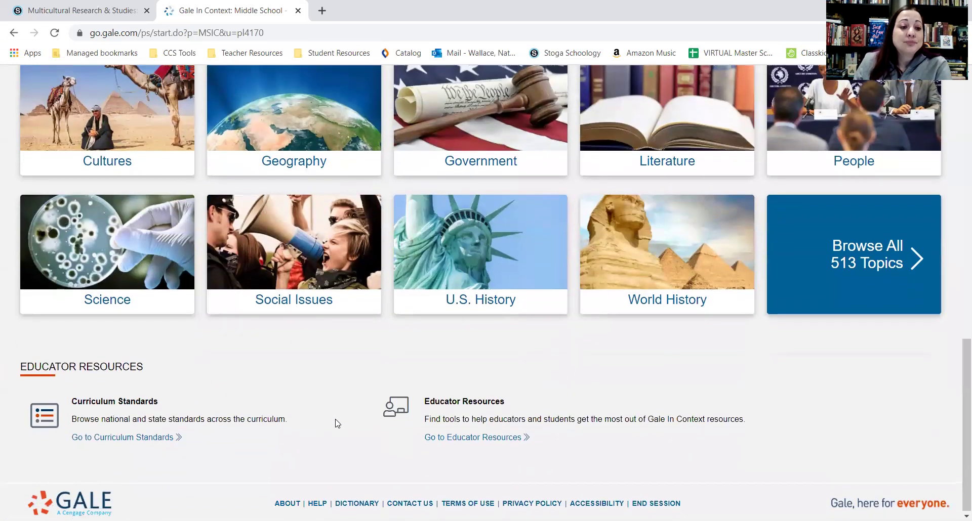
scroll(339, 423, up, 1)
scroll(339, 424, up, 10)
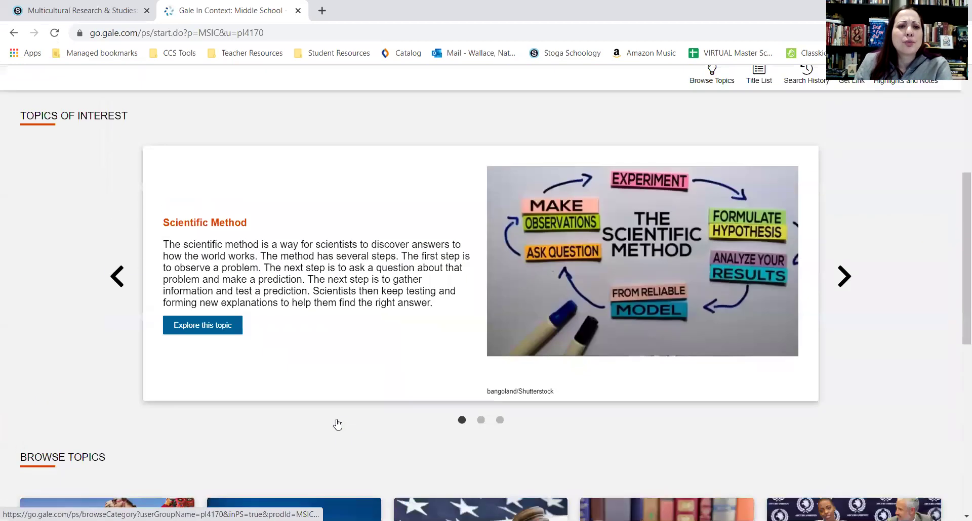
scroll(337, 424, up, 2)
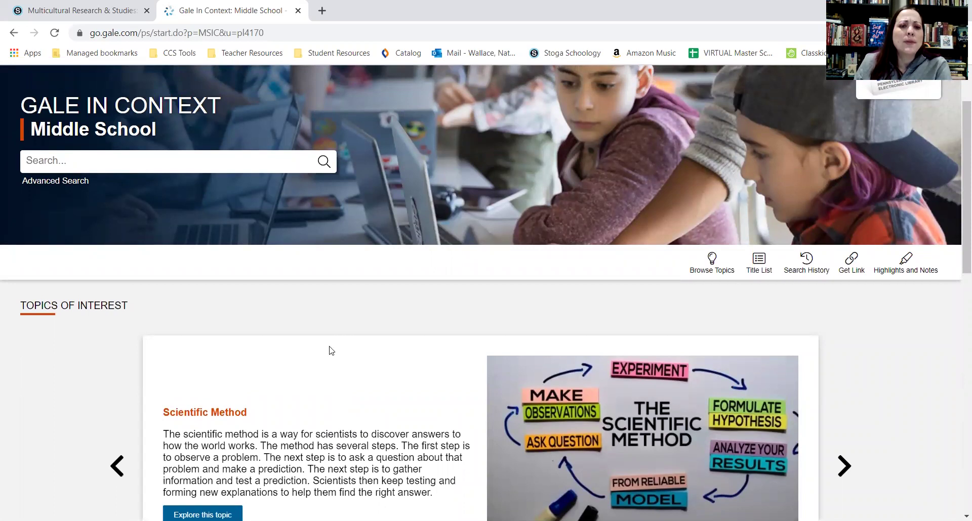
Search the Gale database for "racism"
click(171, 165)
text(r)
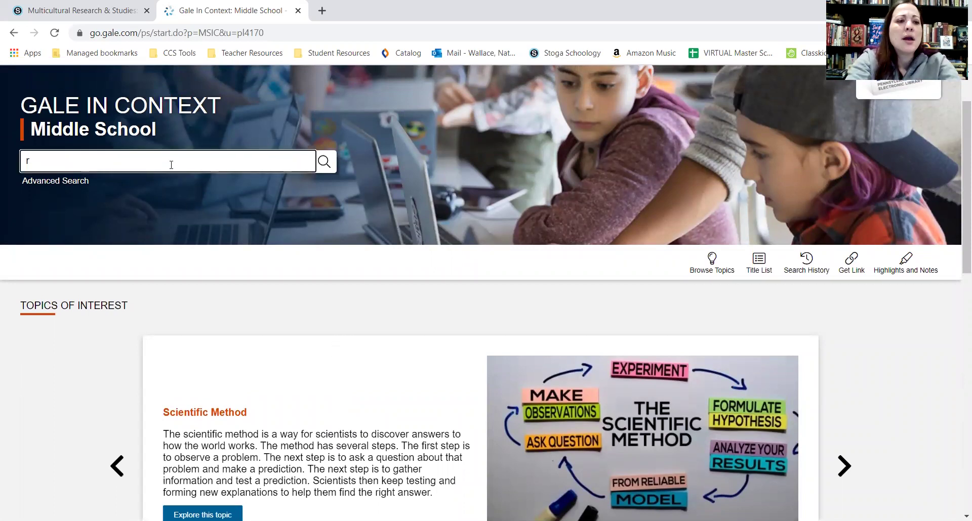
text(acism)
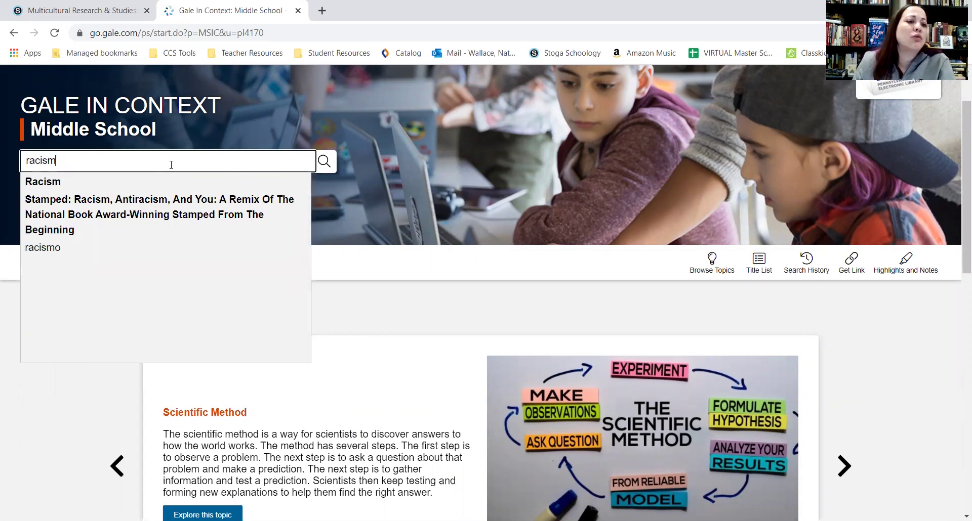
key(Return)
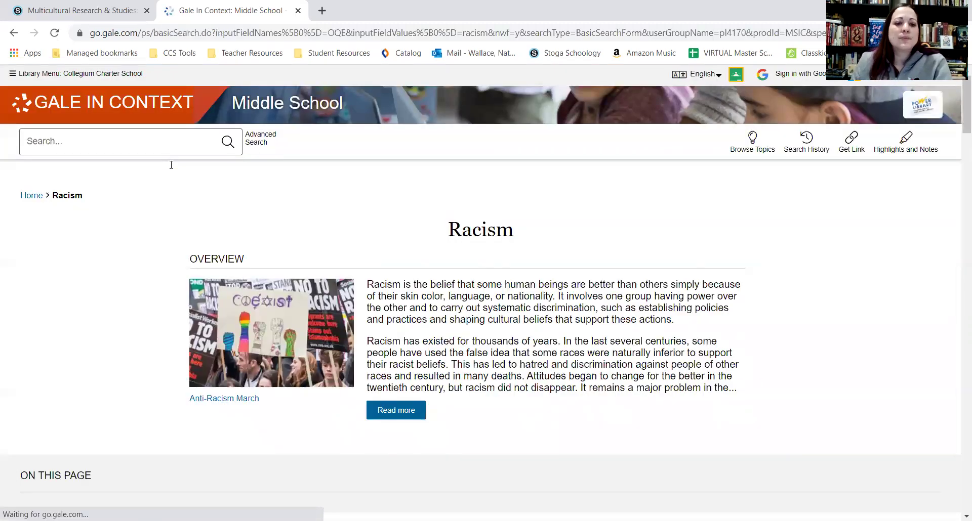
Review the content categories on the Racism topic page and open the Black Lives Matter article under Reference
scroll(490, 245, down, 6)
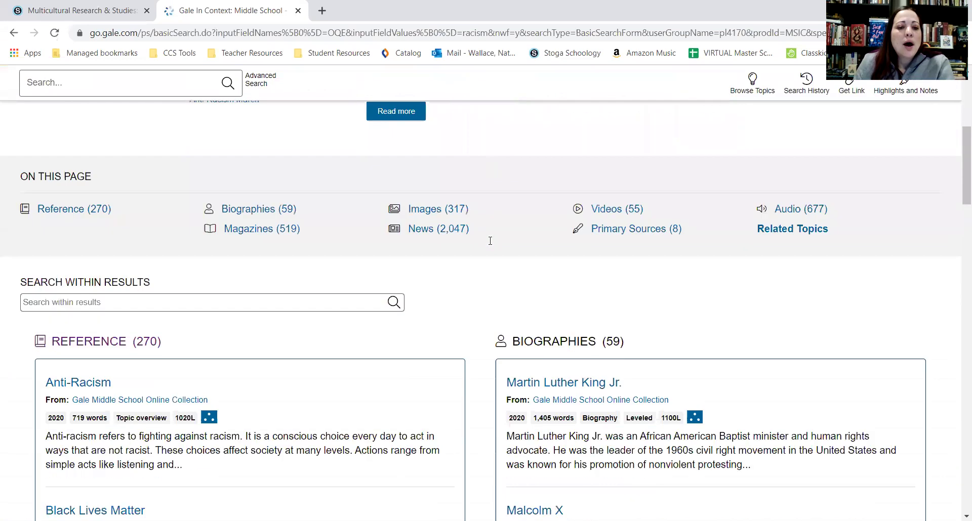
scroll(217, 361, down, 1)
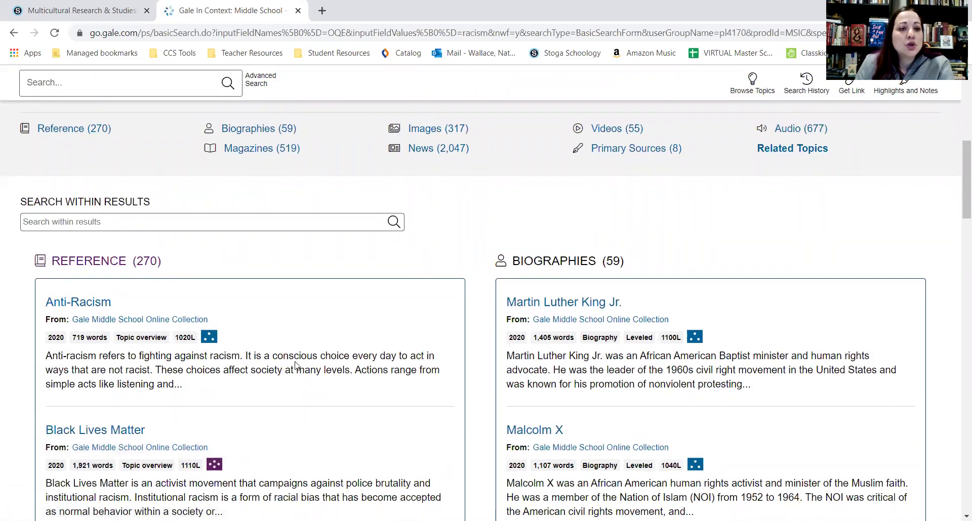
scroll(296, 365, up, 1)
scroll(296, 366, up, 1)
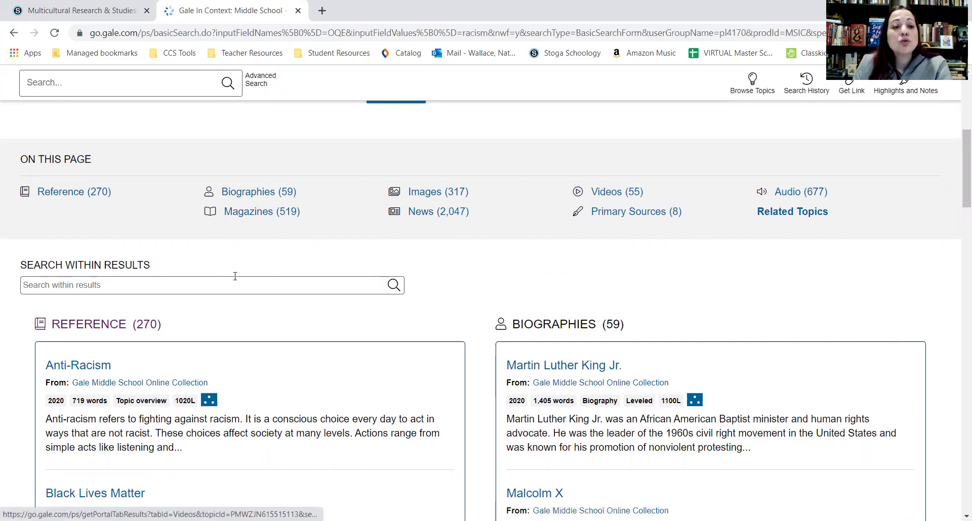
scroll(235, 276, down, 3)
scroll(235, 276, down, 1)
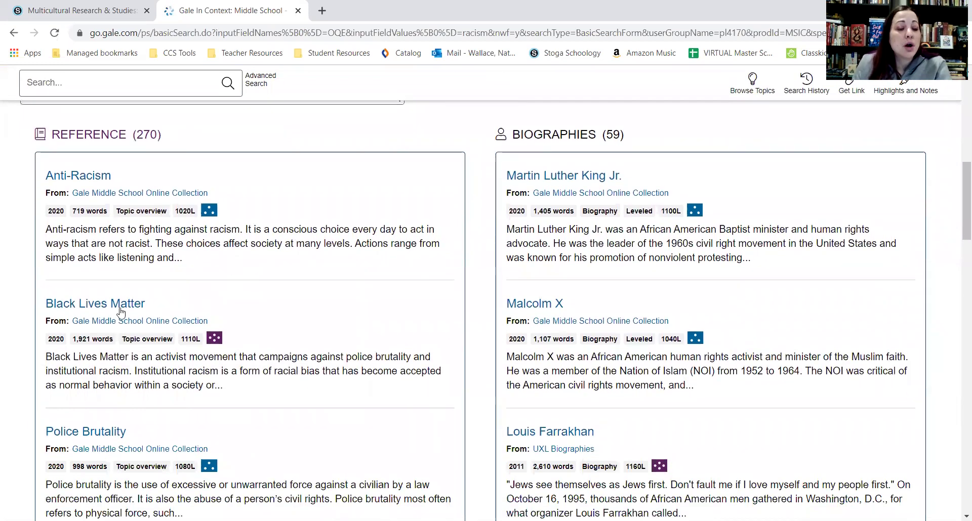
click(104, 306)
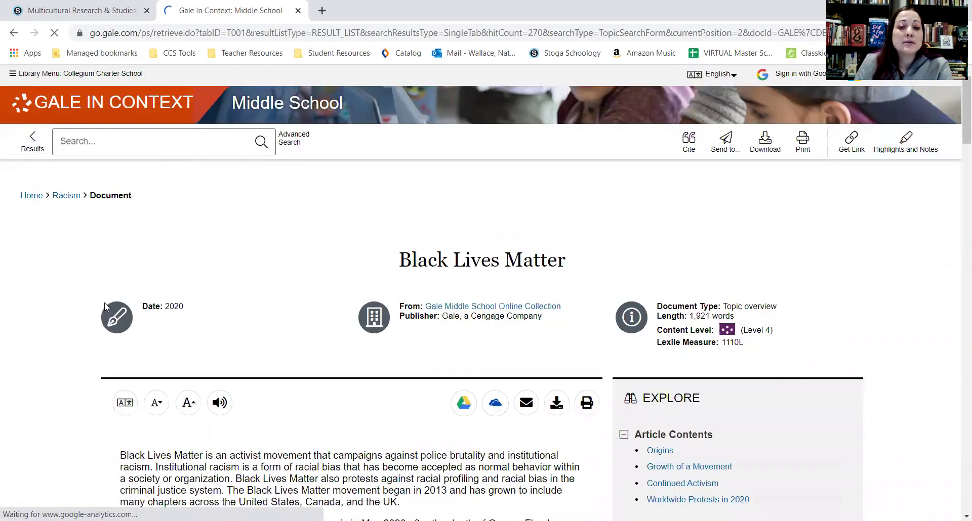
Sign in to Gale with the Google account from the Black Lives Matter article page
scroll(273, 317, down, 2)
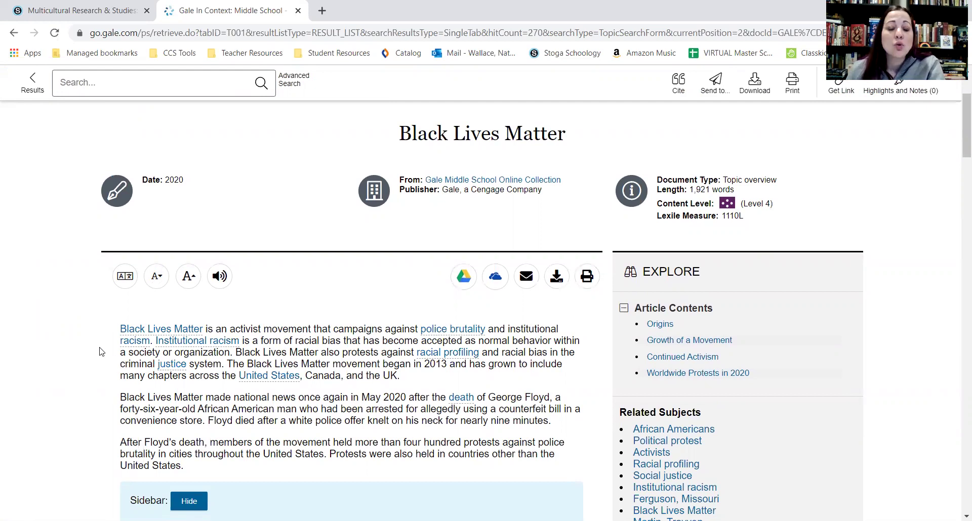
scroll(689, 327, up, 3)
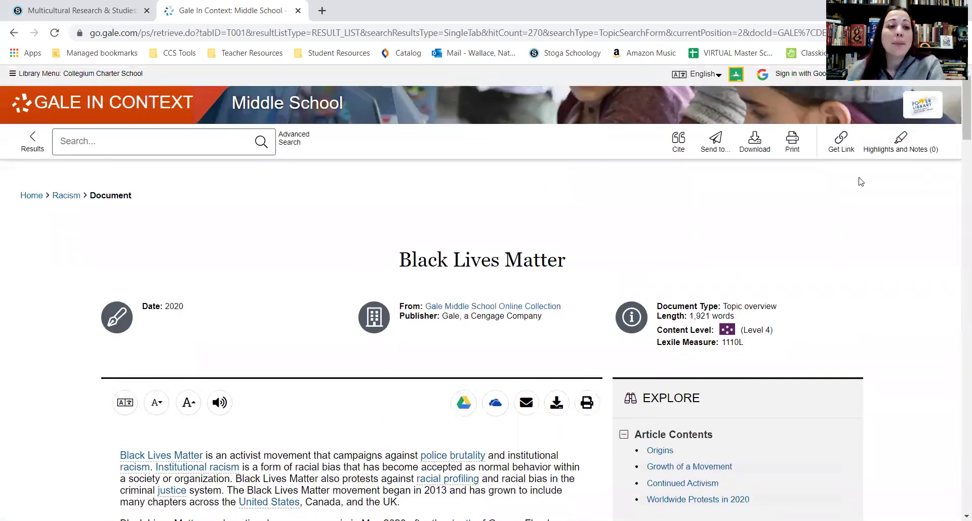
click(803, 77)
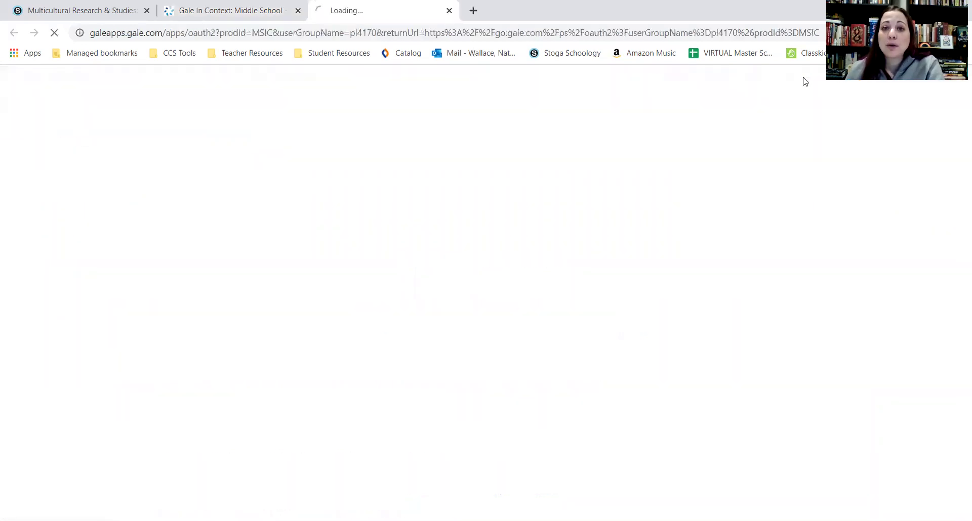
click(448, 263)
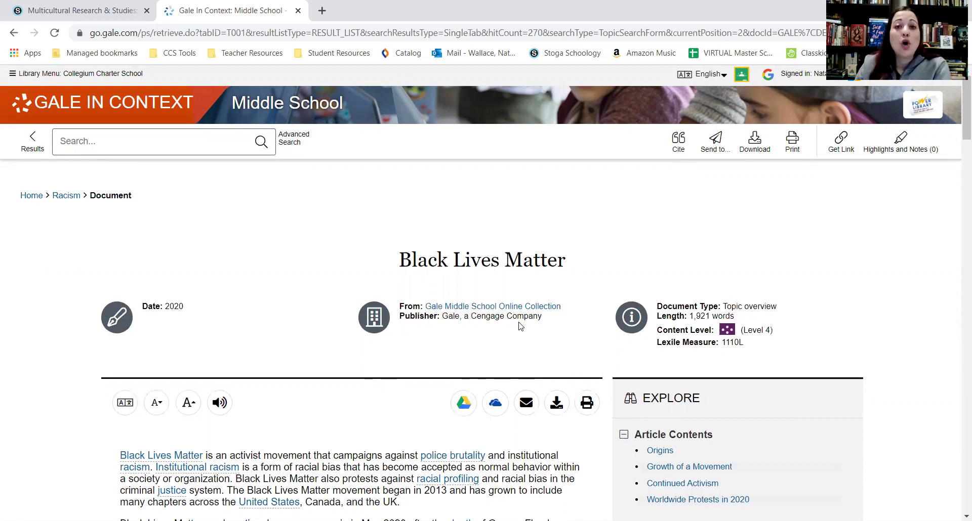
Examine the article's linked terms, Fast Facts sidebar, Article Contents and Related Subjects
scroll(510, 315, down, 3)
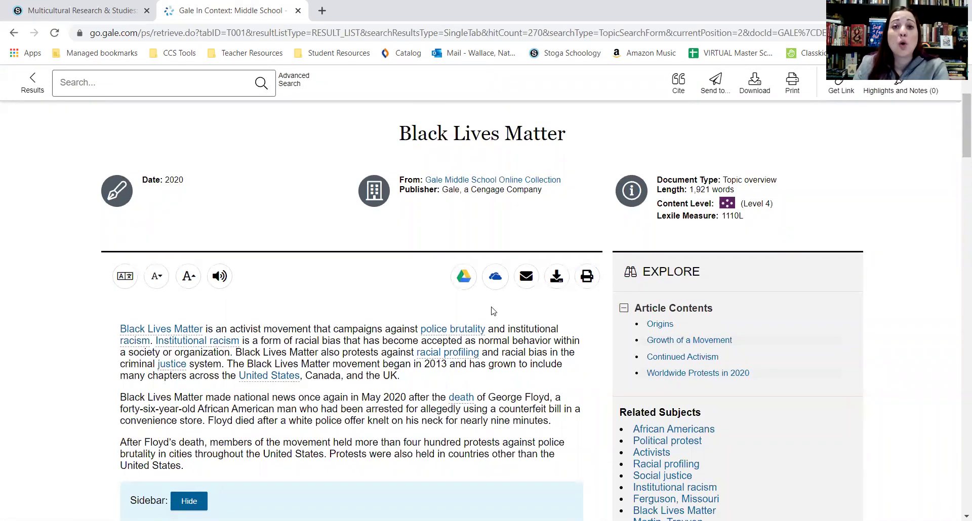
scroll(452, 311, down, 1)
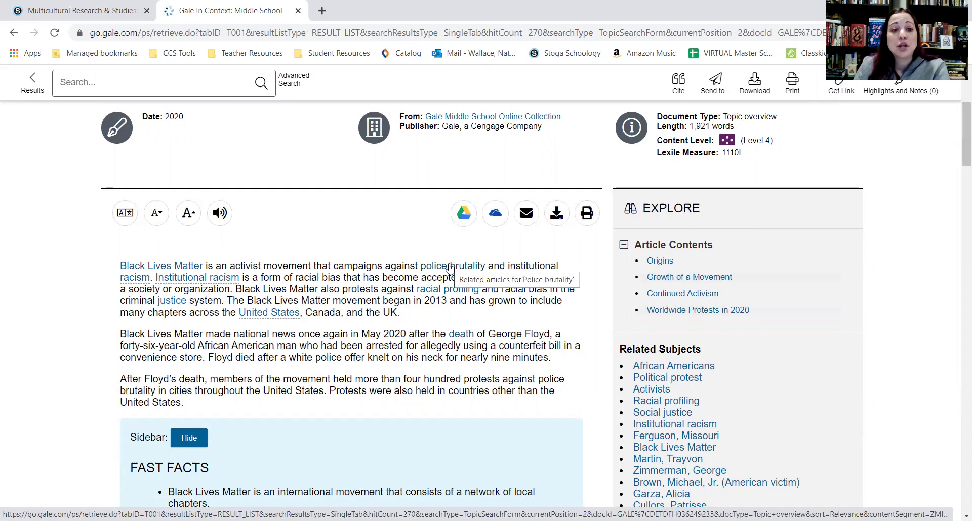
scroll(451, 267, down, 3)
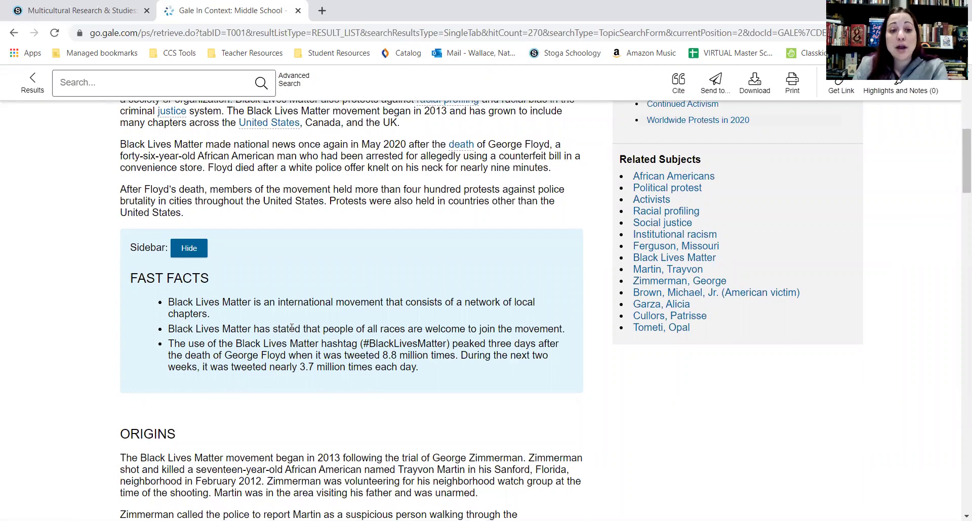
scroll(678, 306, up, 4)
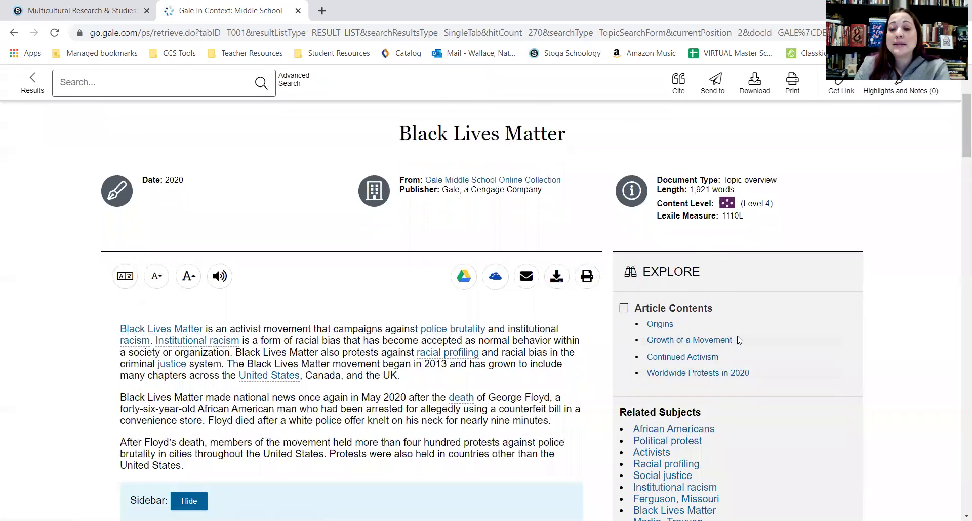
scroll(740, 341, down, 2)
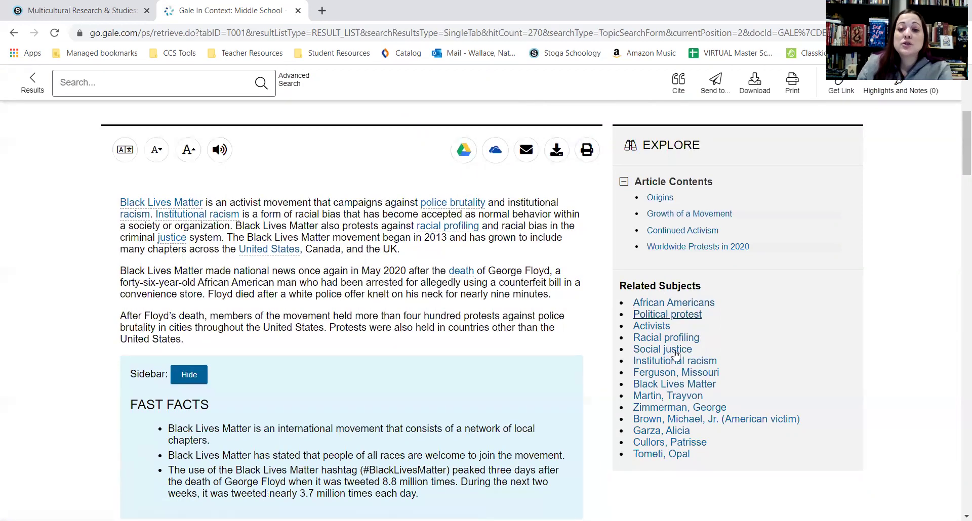
View the article's MLA 8th Edition citation and export options in the citation tools, and close them
scroll(809, 453, up, 3)
scroll(808, 450, up, 1)
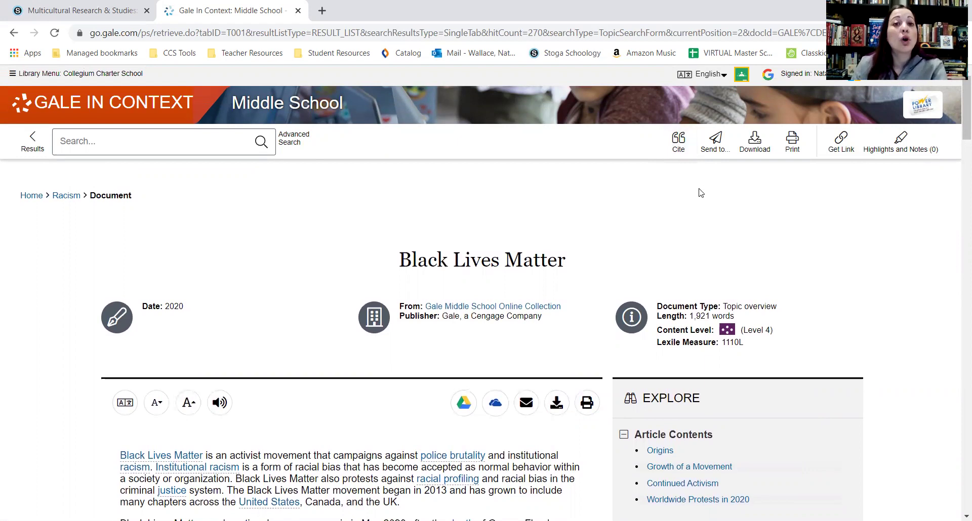
click(679, 146)
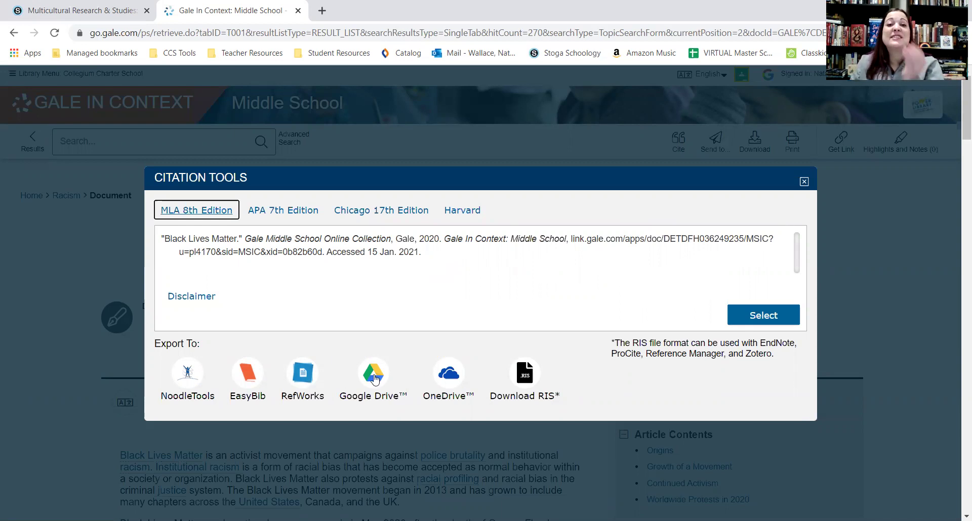
click(804, 182)
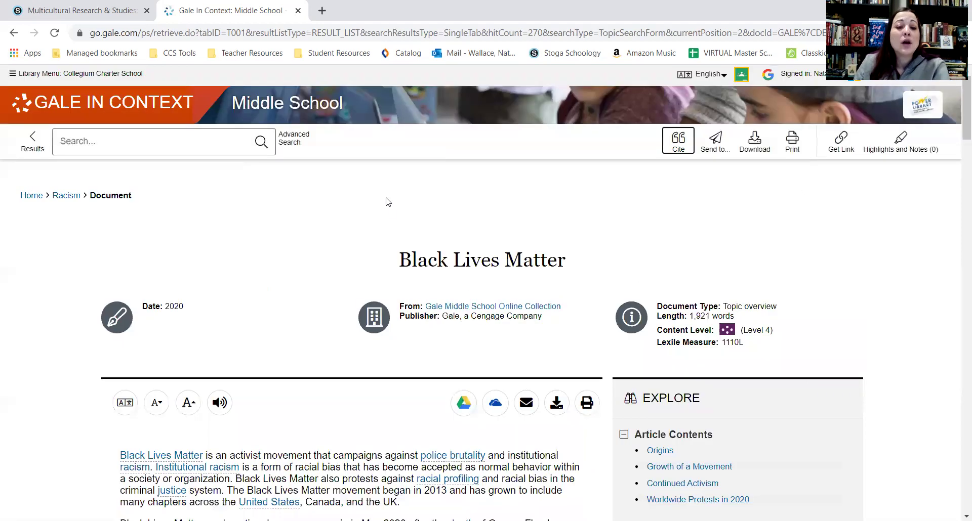
Highlight the article's opening passage in yellow, from "activist movement" to "has grown to include"
scroll(201, 345, down, 1)
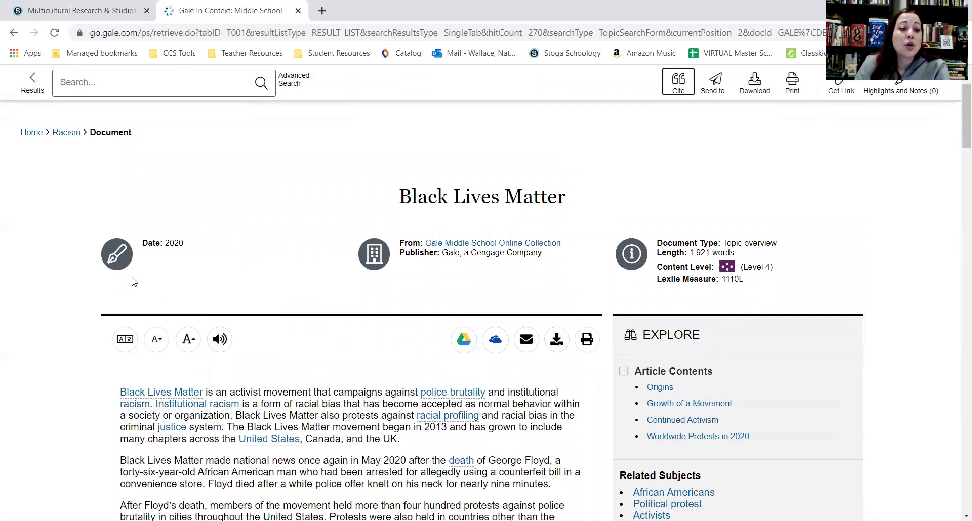
drag(234, 390, 581, 428)
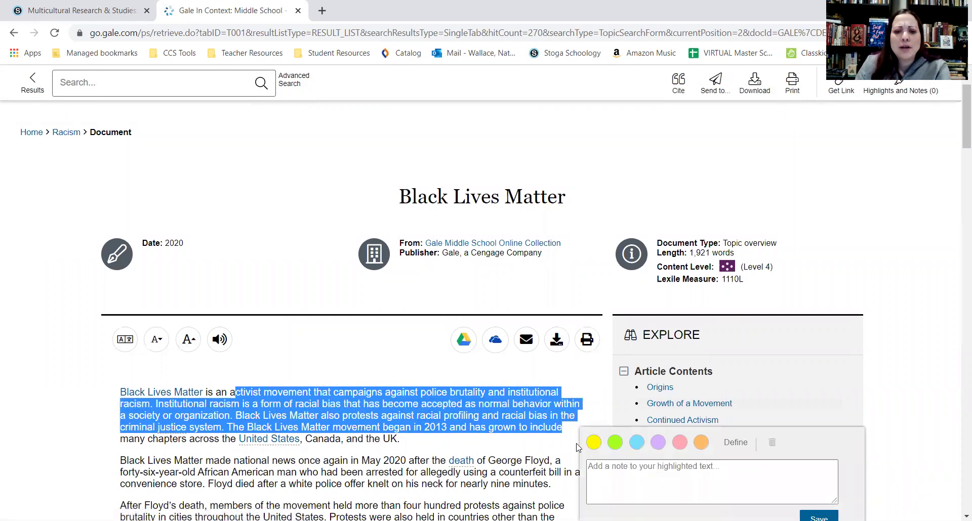
click(594, 443)
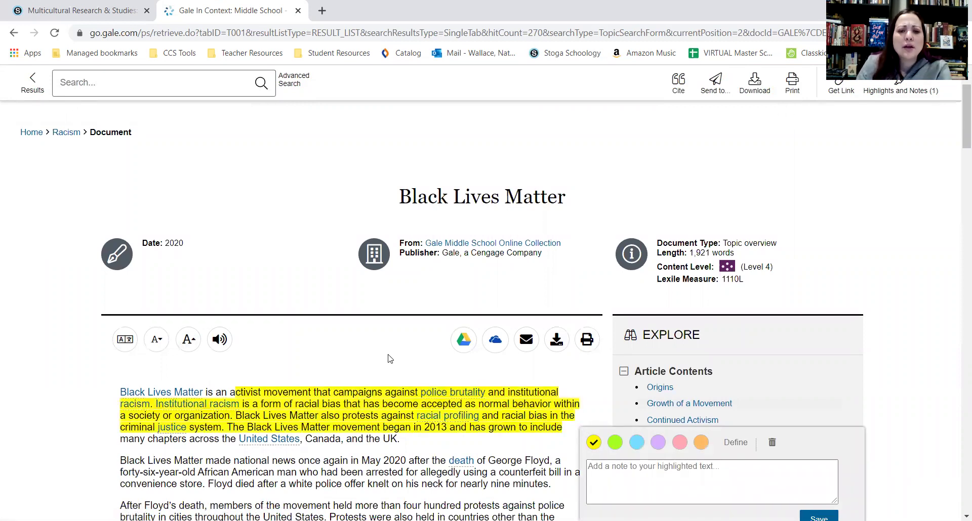
Send the highlighted Black Lives Matter article to Google Drive and dismiss the completion dialog
click(464, 345)
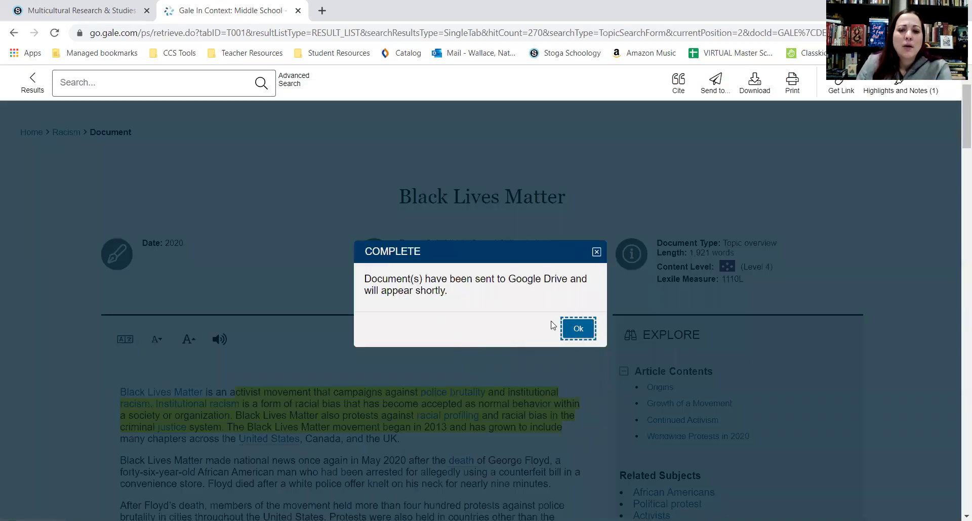
click(578, 328)
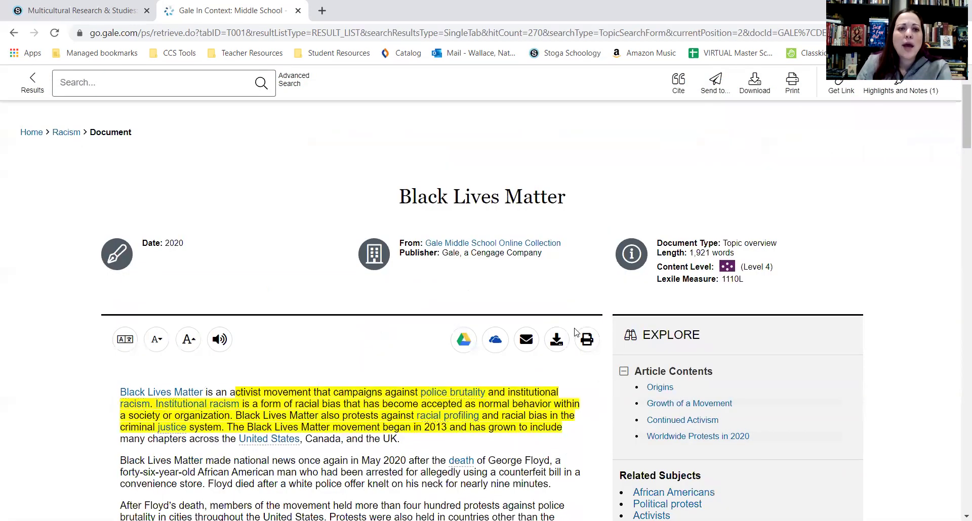
Open Google Drive in a new browser tab and open the Black Lives Matter document from the Gale In Context Middle School folder
click(321, 9)
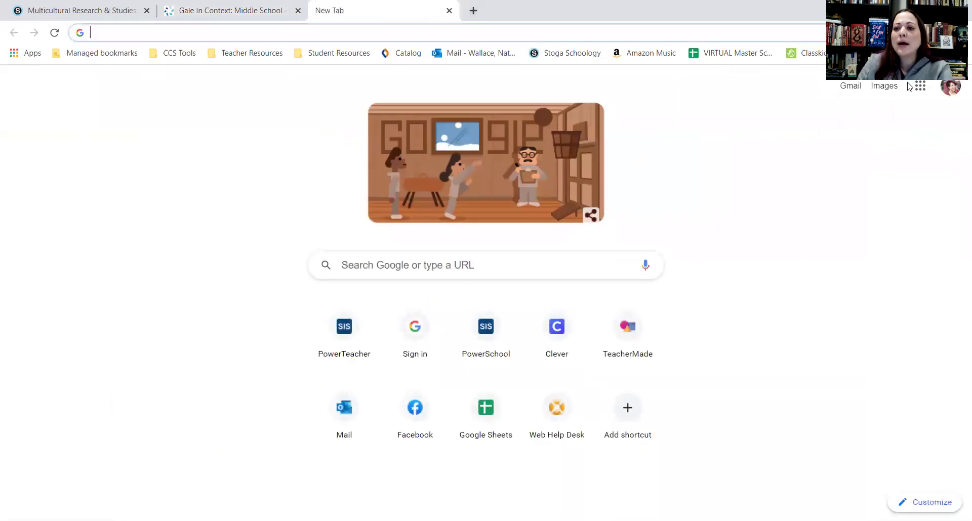
click(921, 85)
click(863, 205)
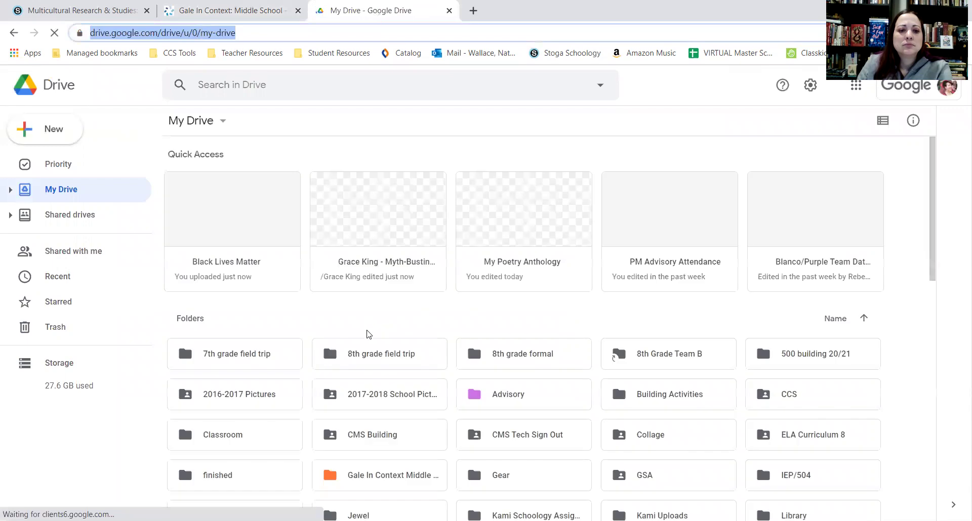
scroll(336, 332, down, 4)
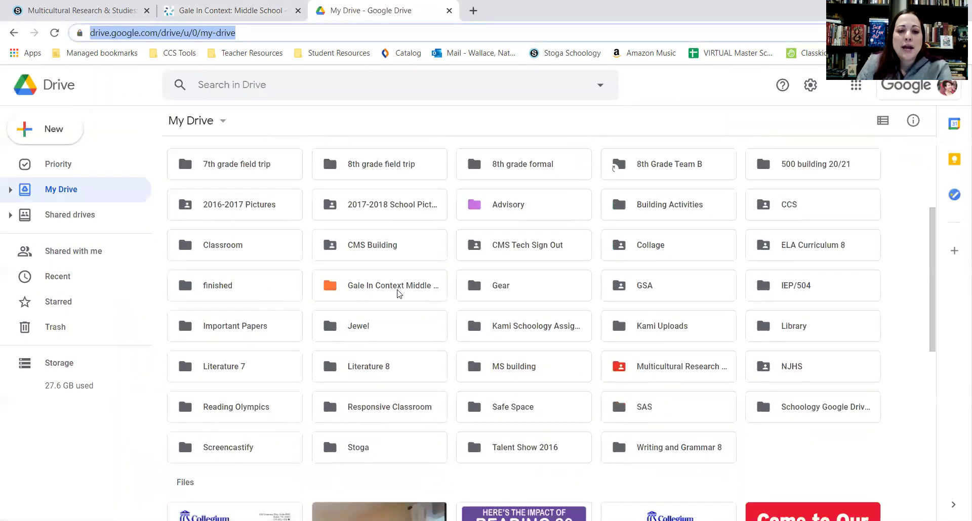
double_click(413, 299)
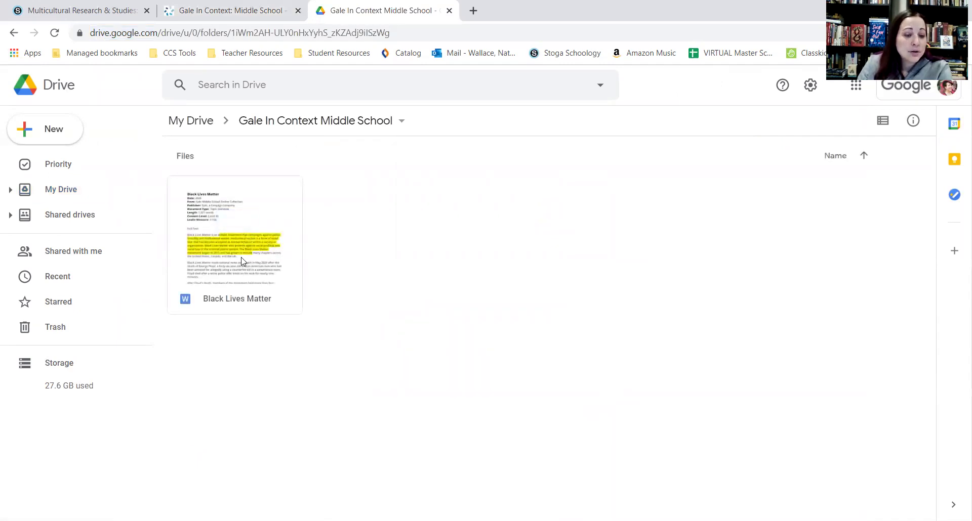
click(242, 261)
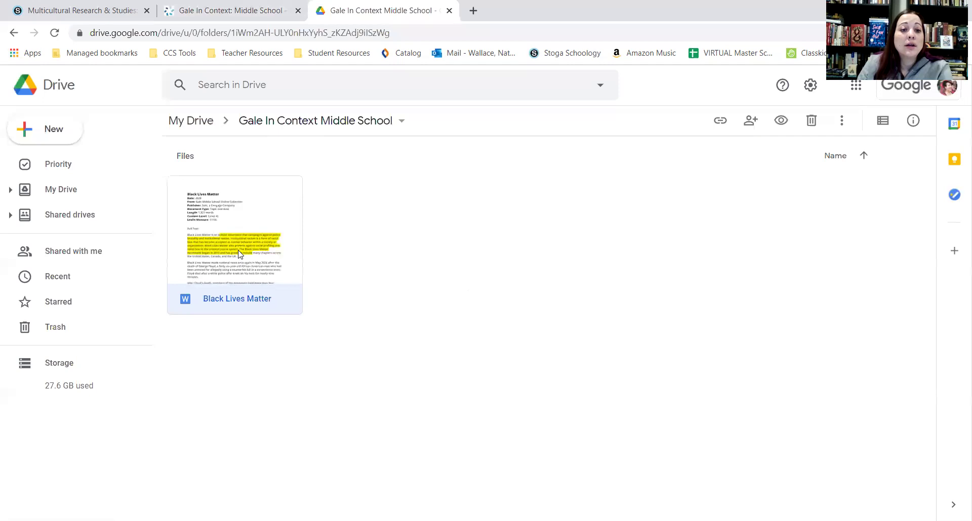
double_click(240, 254)
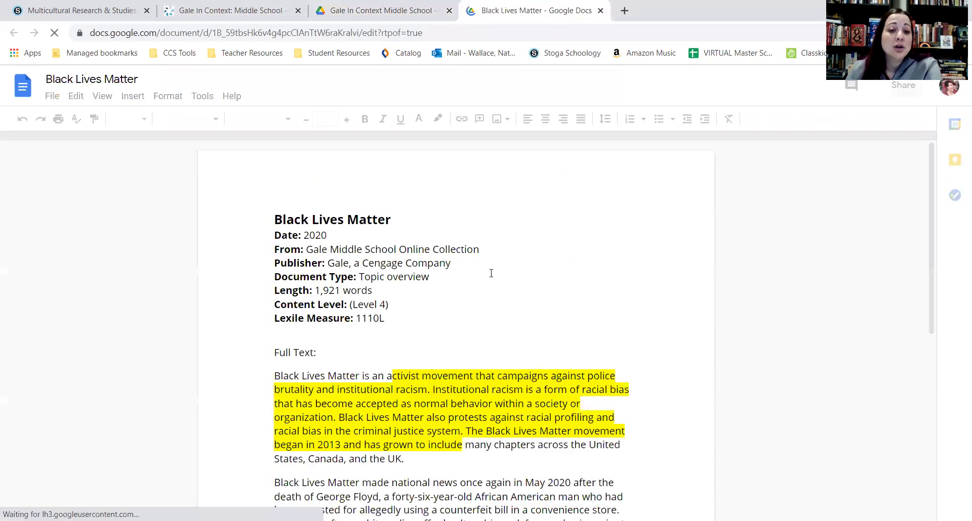
Examine the saved article's highlighted text, section headings, MLA source citation and Highlighted Passages section
scroll(586, 354, down, 3)
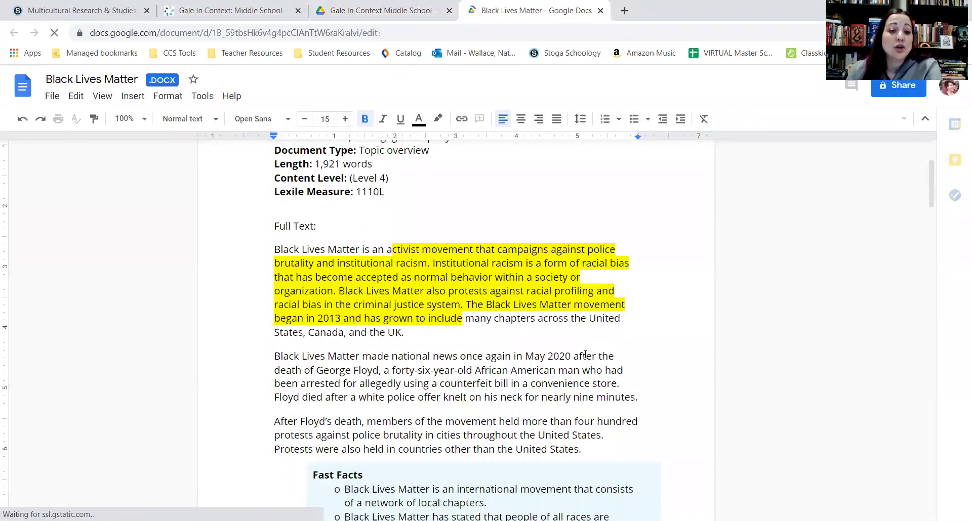
scroll(586, 355, down, 3)
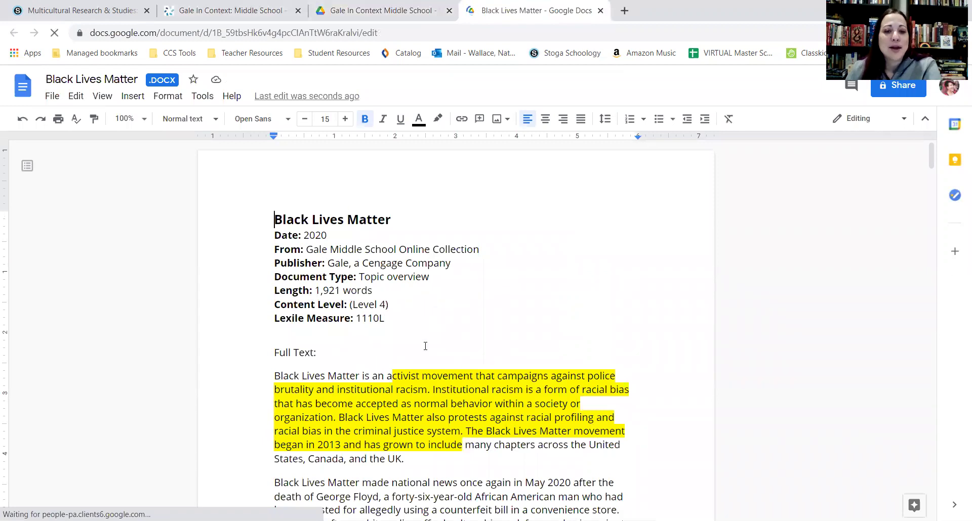
scroll(423, 342, down, 15)
scroll(423, 342, down, 20)
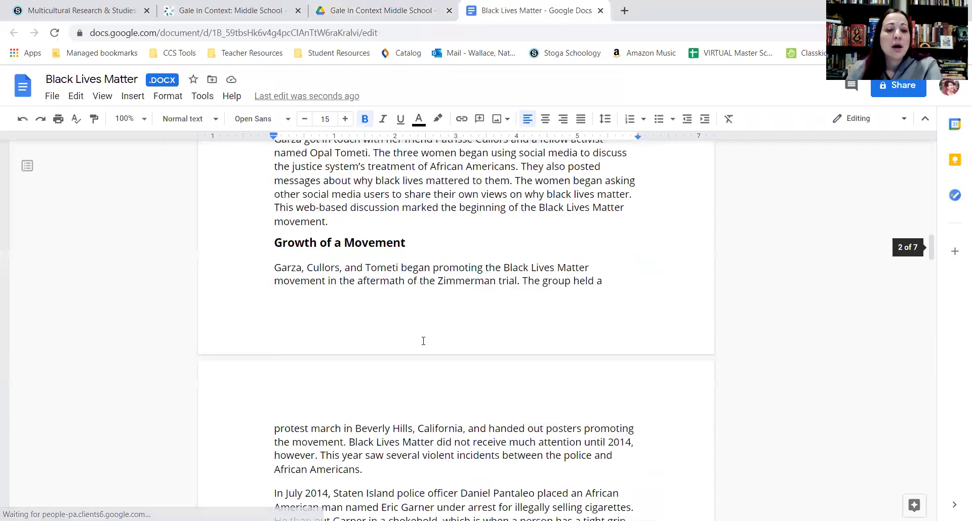
scroll(424, 343, down, 20)
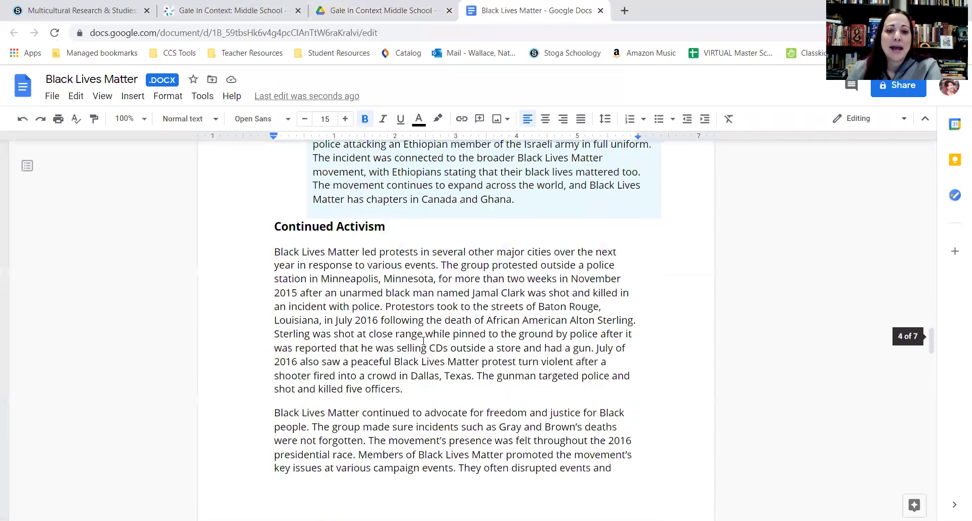
scroll(423, 342, down, 15)
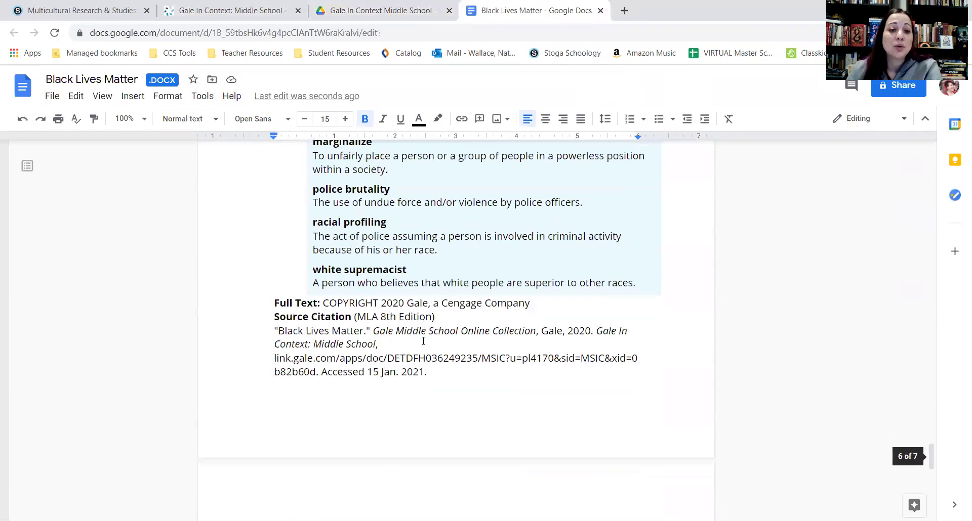
scroll(423, 342, up, 1)
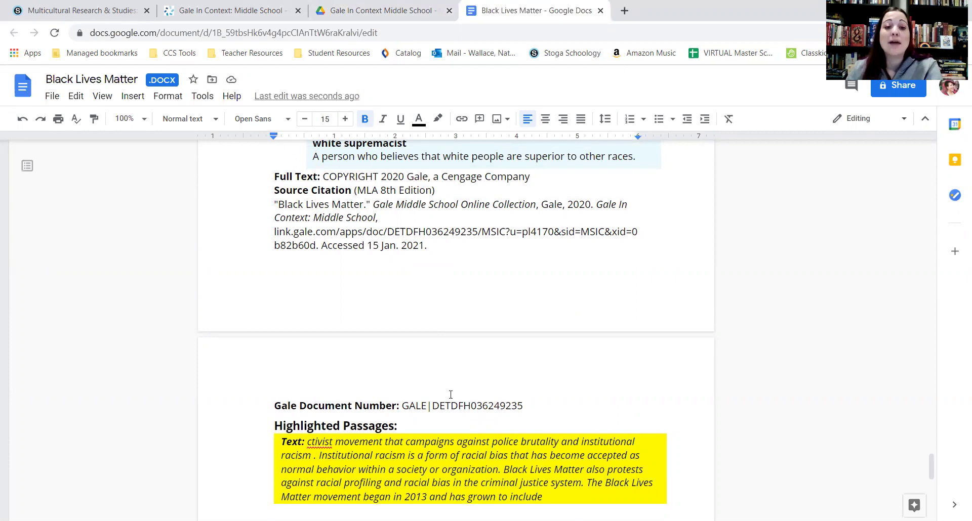
scroll(484, 373, up, 20)
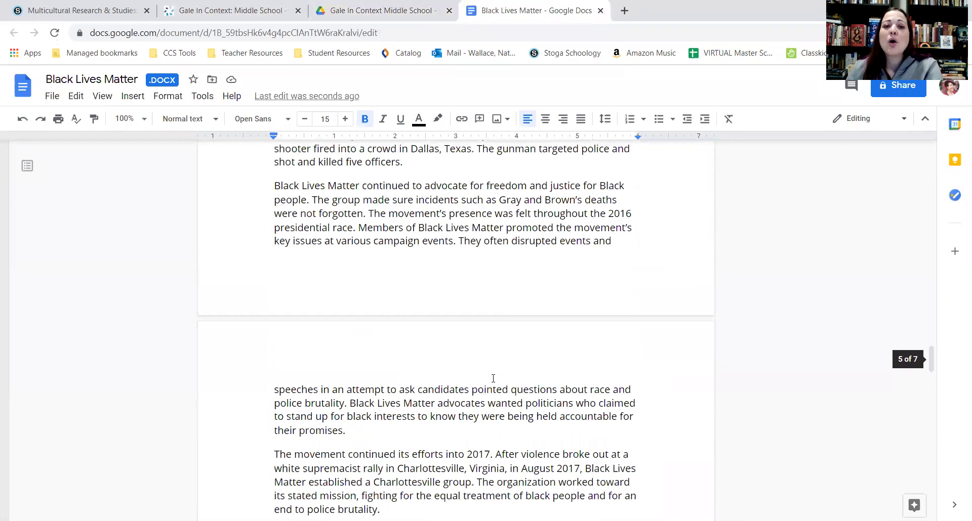
scroll(494, 379, up, 5)
Return from the Gale article to the Racism topic page and browse its Videos results
click(238, 10)
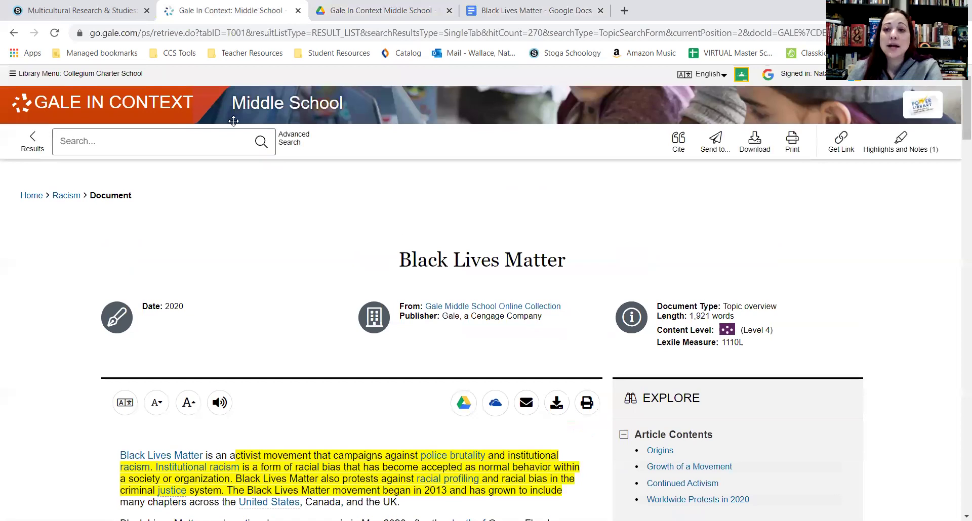
click(28, 142)
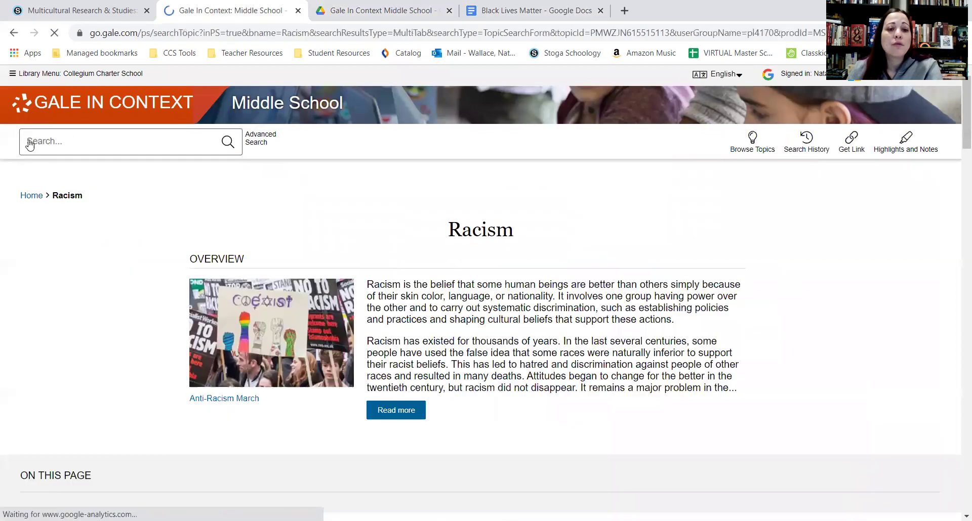
scroll(131, 294, down, 5)
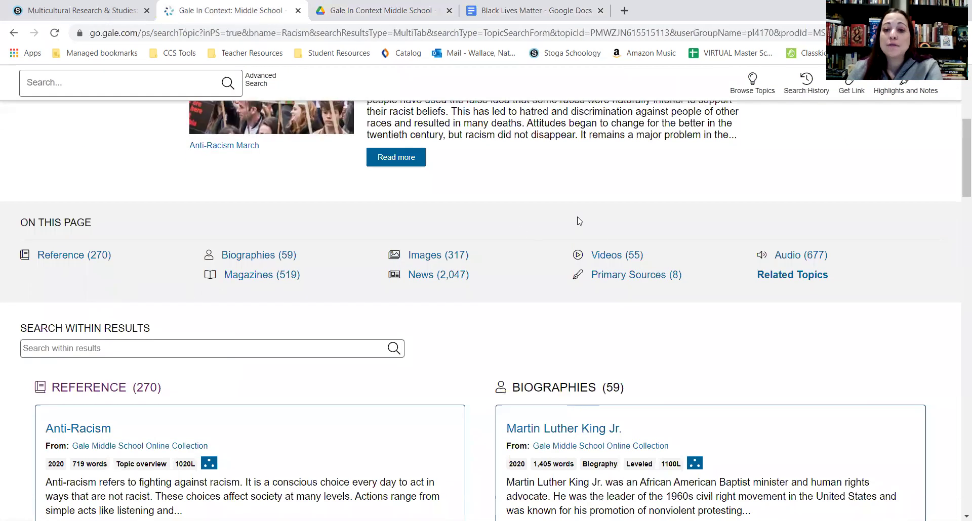
click(615, 256)
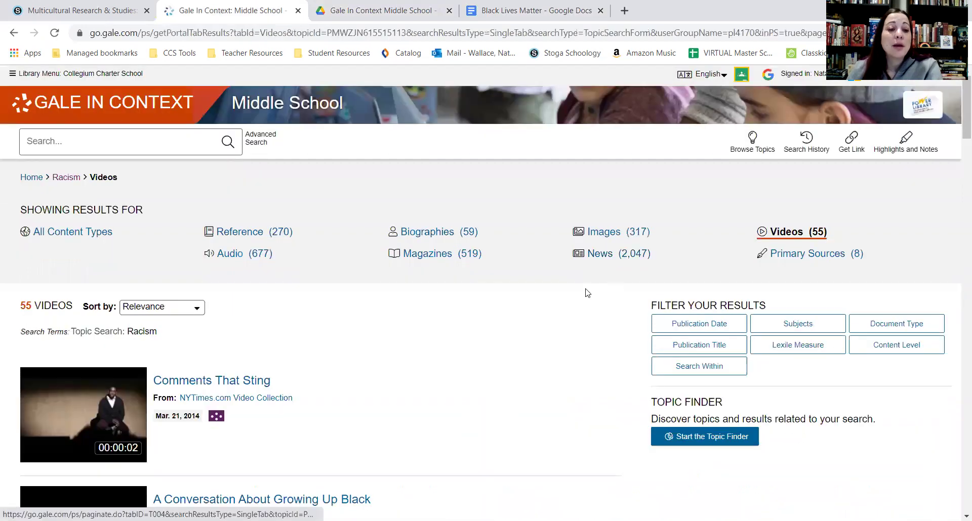
scroll(565, 341, down, 3)
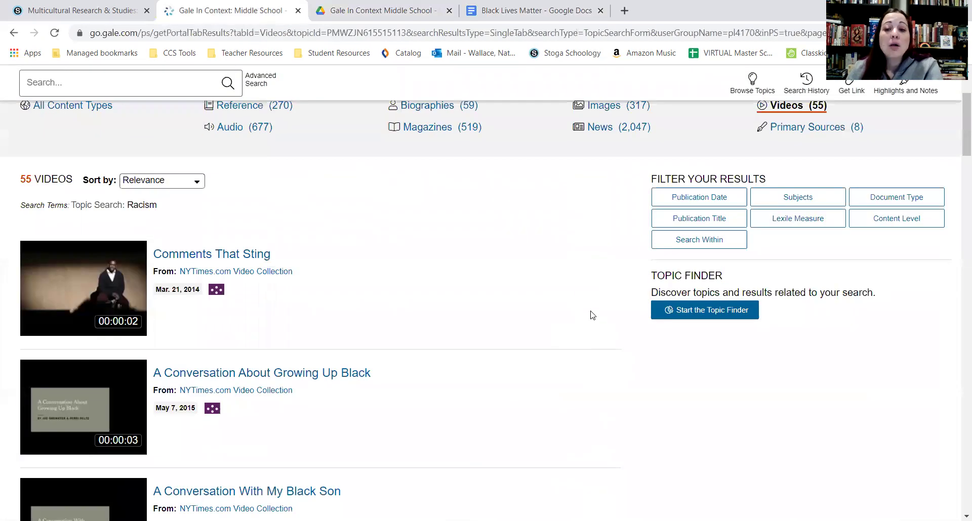
scroll(590, 316, up, 3)
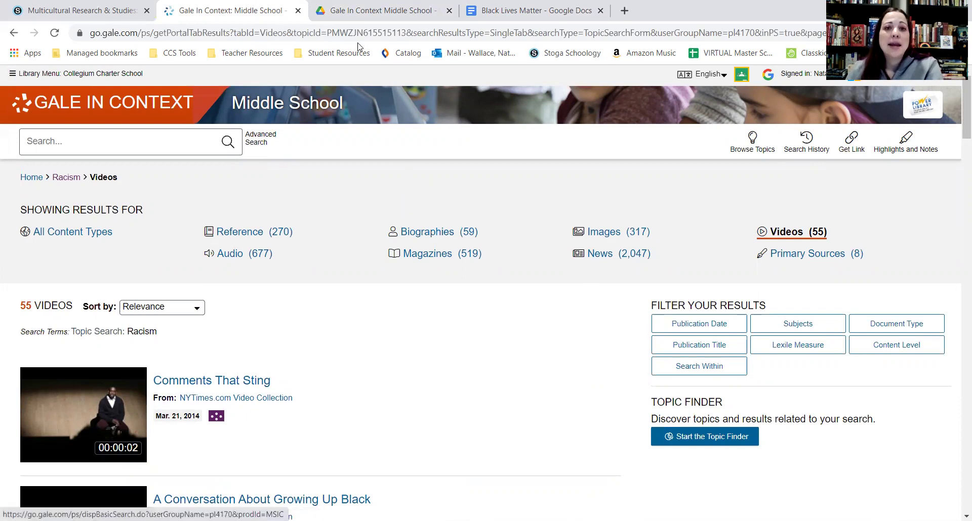
Switch to the Schoology course materials to view the Gale Database link, and return to the Gale video results
click(91, 7)
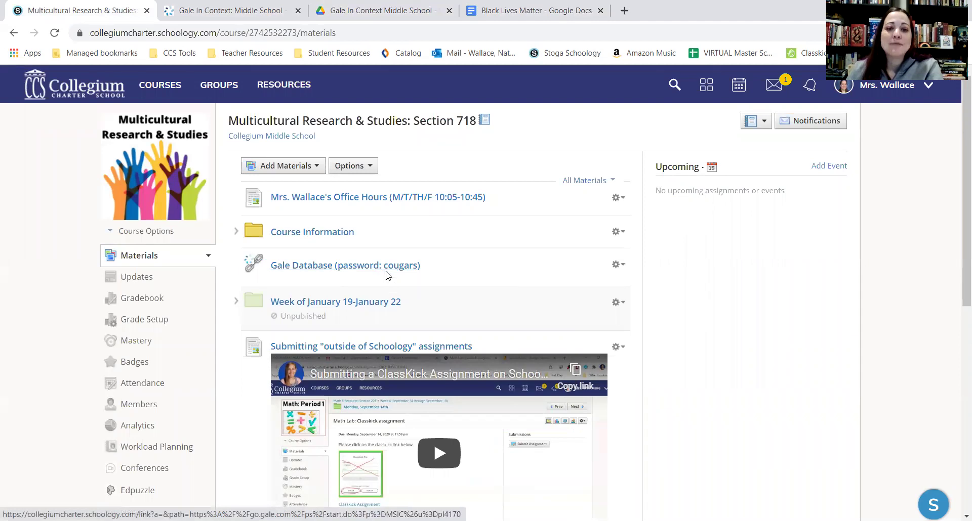
click(255, 8)
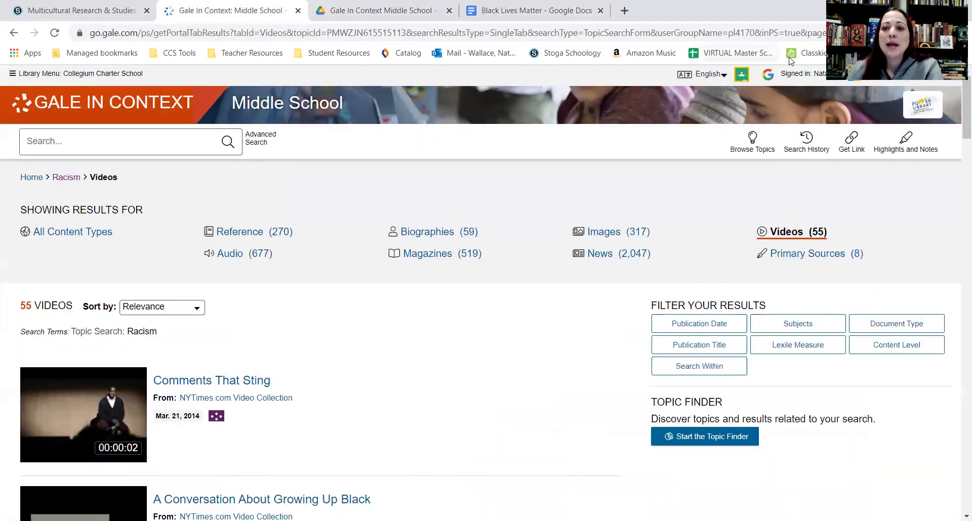